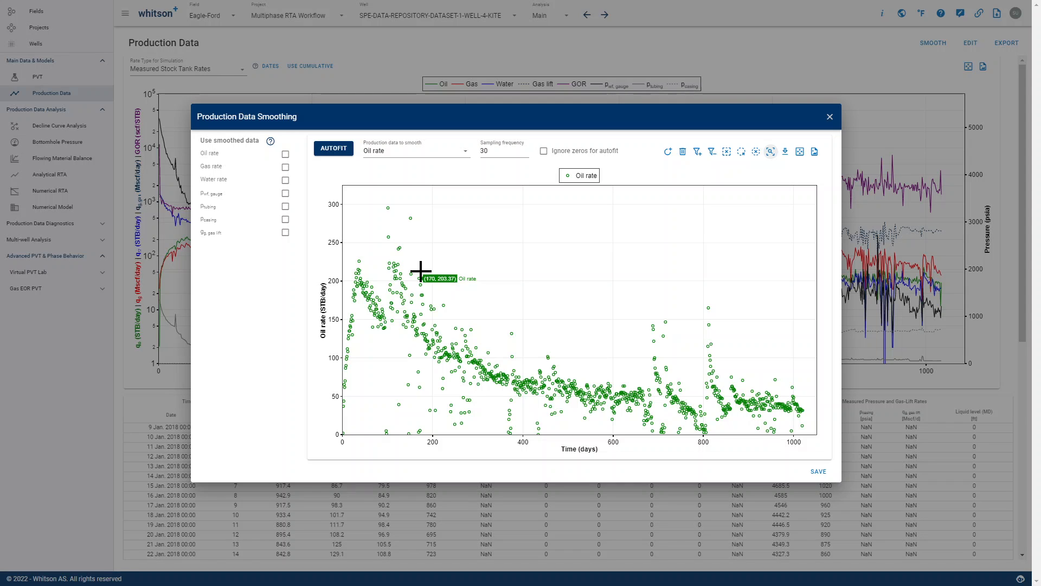
Plot the bottomhole gauge, tubing and casing pressure data one after another in the smoothing dialog to inspect their scatter
left_click(389, 154)
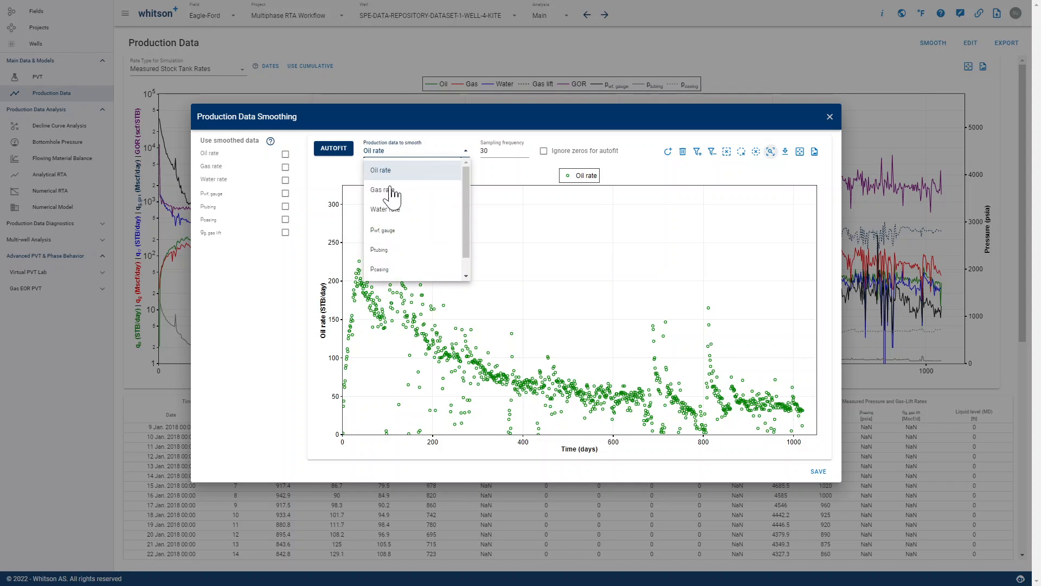
left_click(392, 235)
left_click(409, 154)
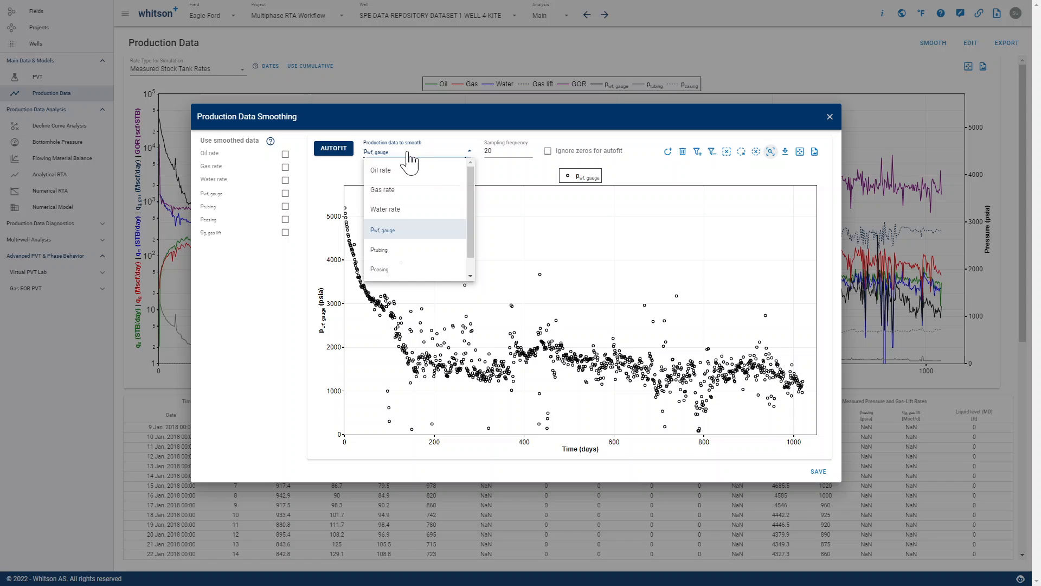
left_click(402, 248)
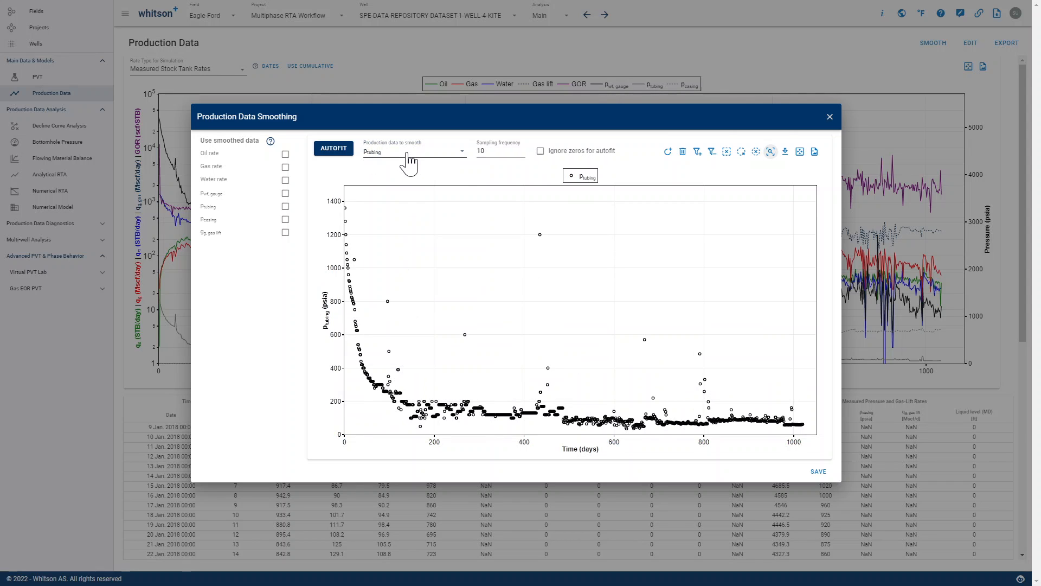
left_click(408, 157)
left_click(404, 267)
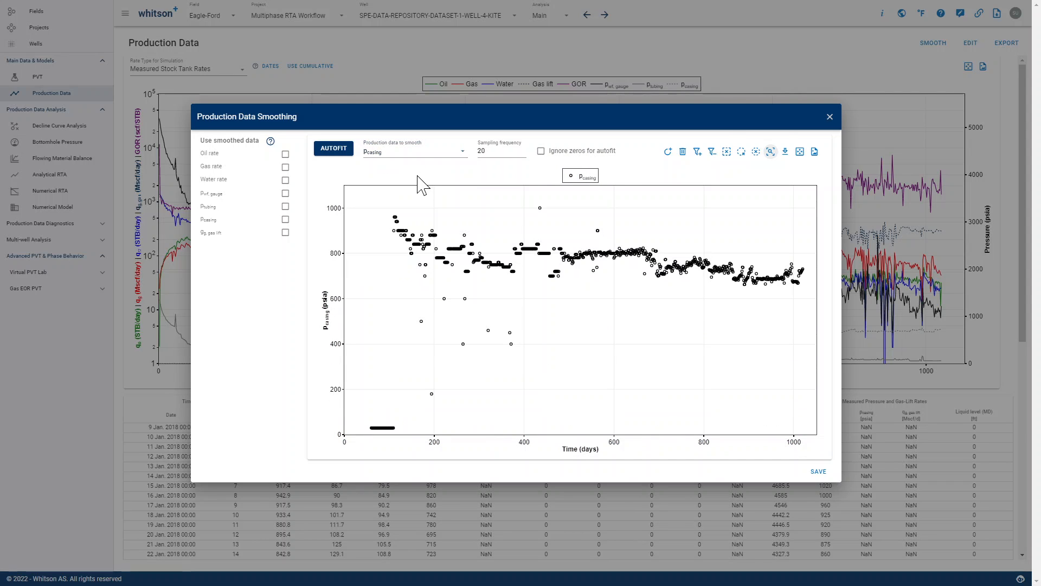
Autofit a smoothed curve to the oil rate with a sampling frequency of 10 and save it
left_click(416, 155)
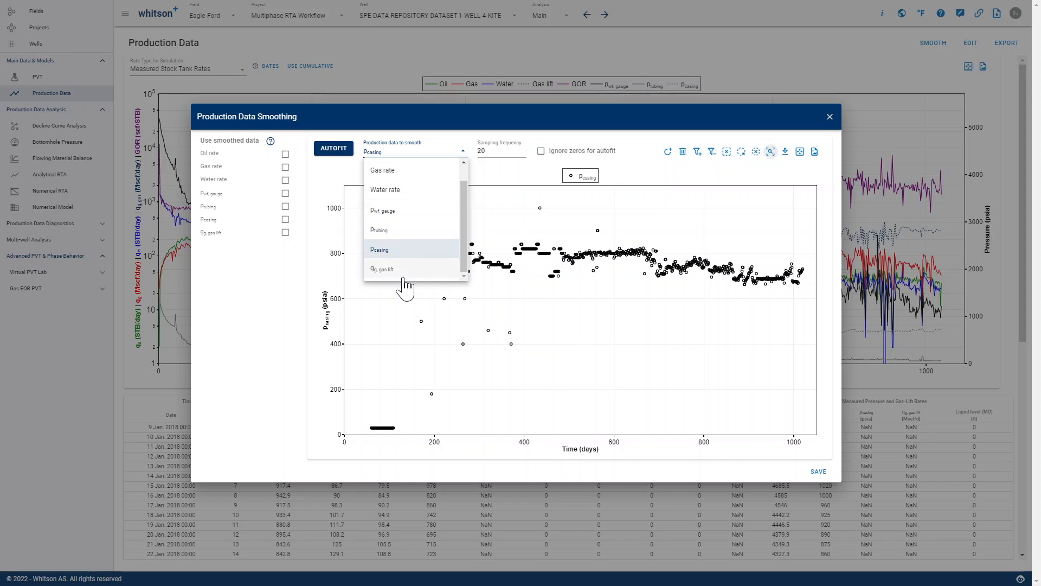
scroll(411, 234, "up", 1)
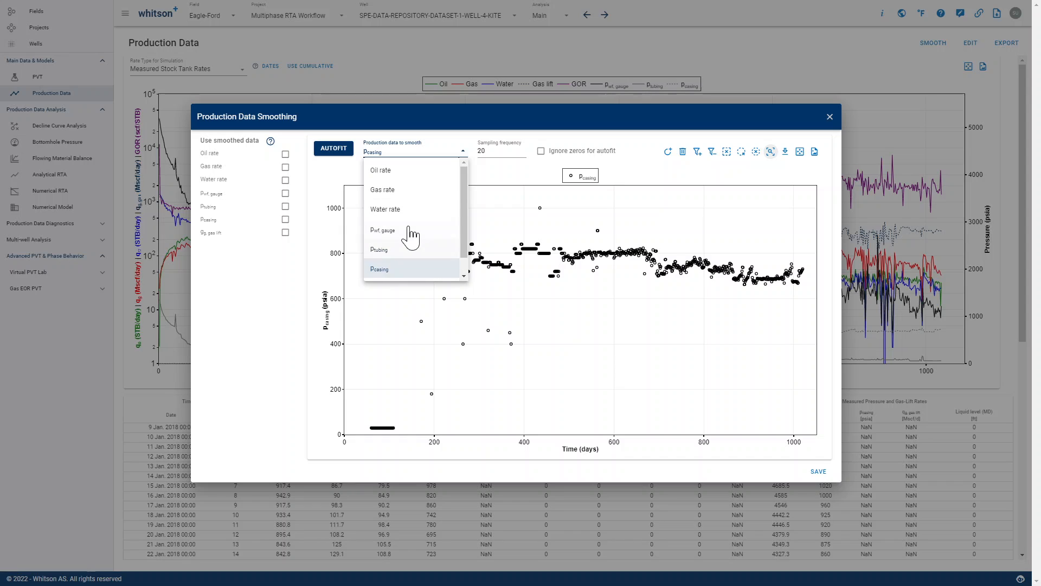
left_click(411, 175)
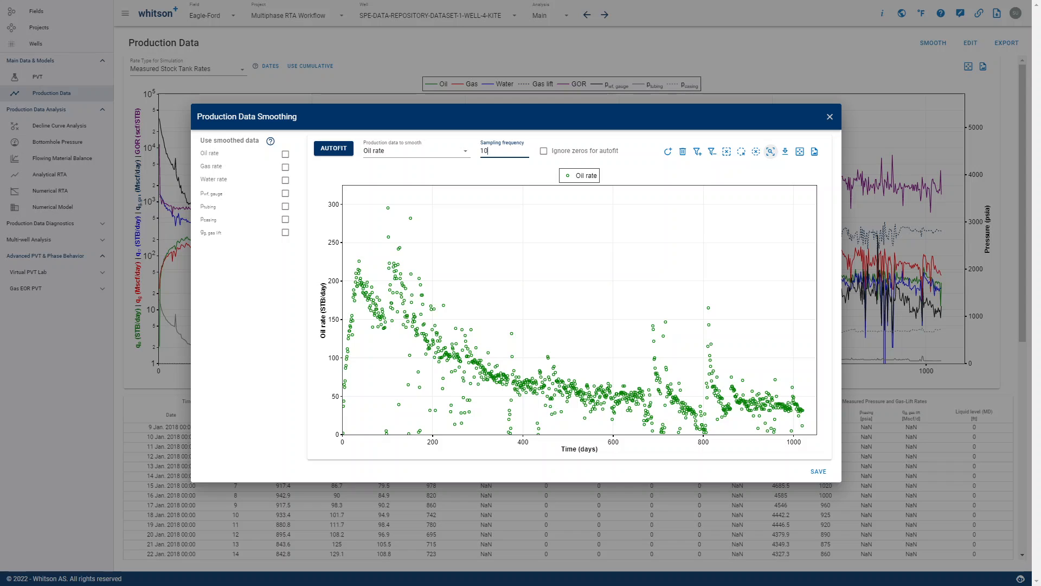
left_click(340, 150)
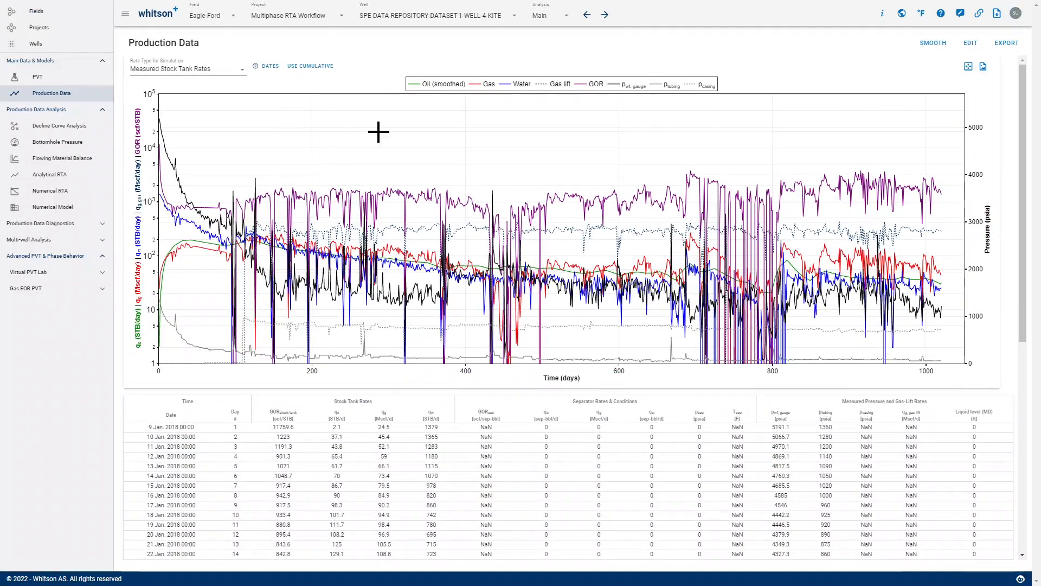
Isolate the smoothed oil series on the production plot to inspect it, and restore all series
double_click(444, 86)
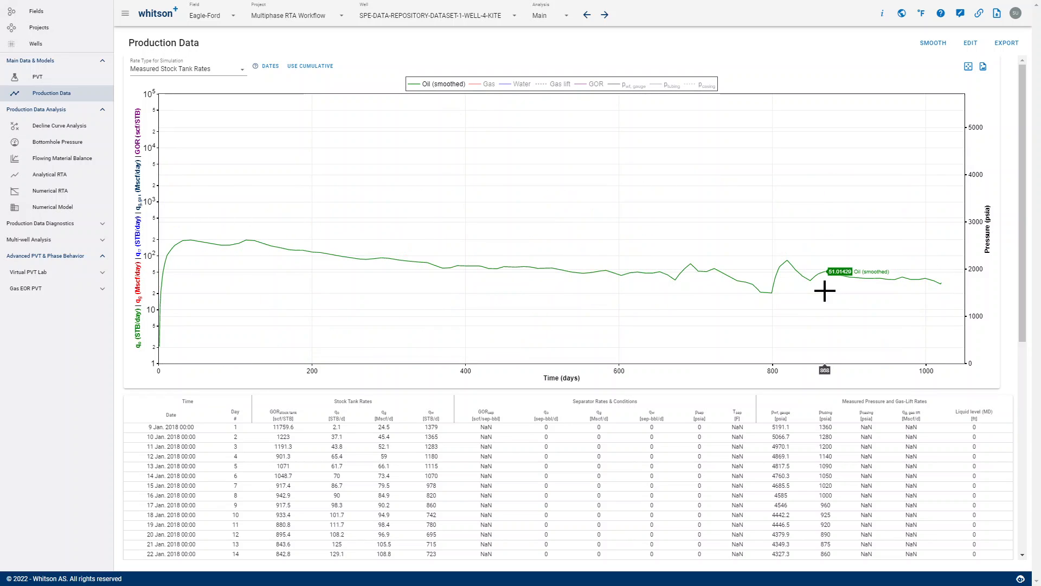
double_click(444, 85)
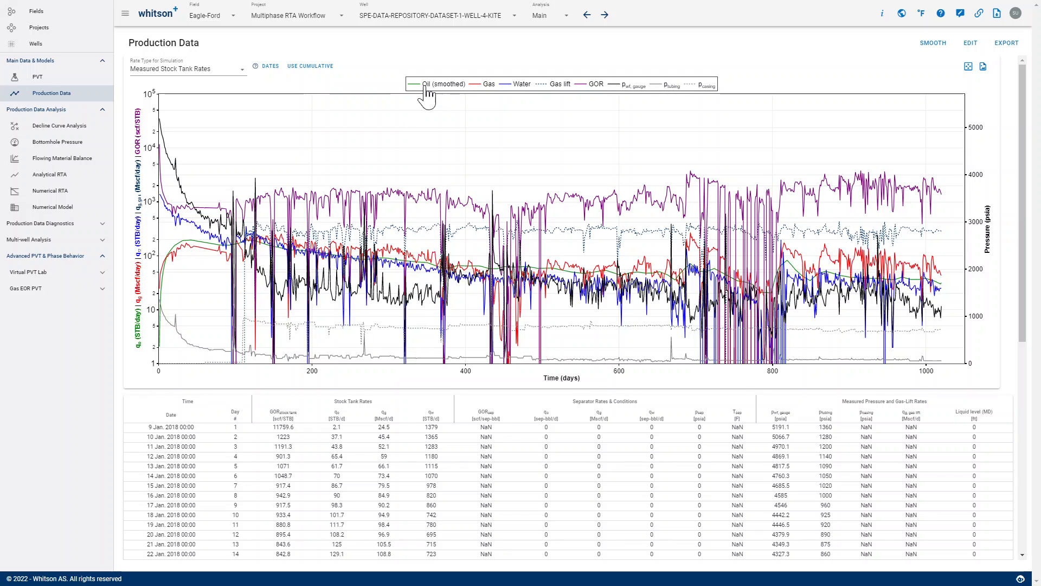
double_click(426, 86)
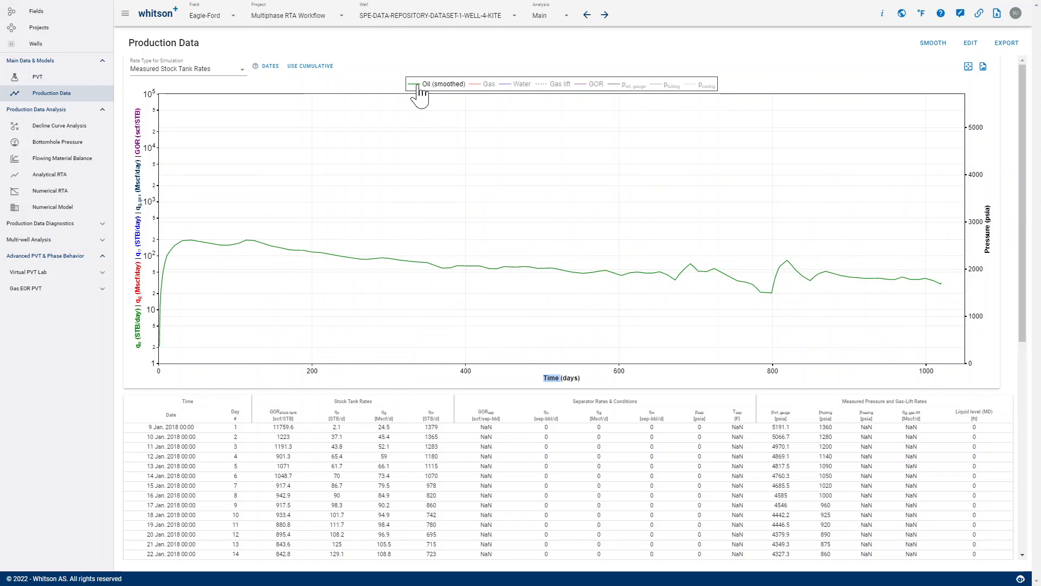
double_click(418, 86)
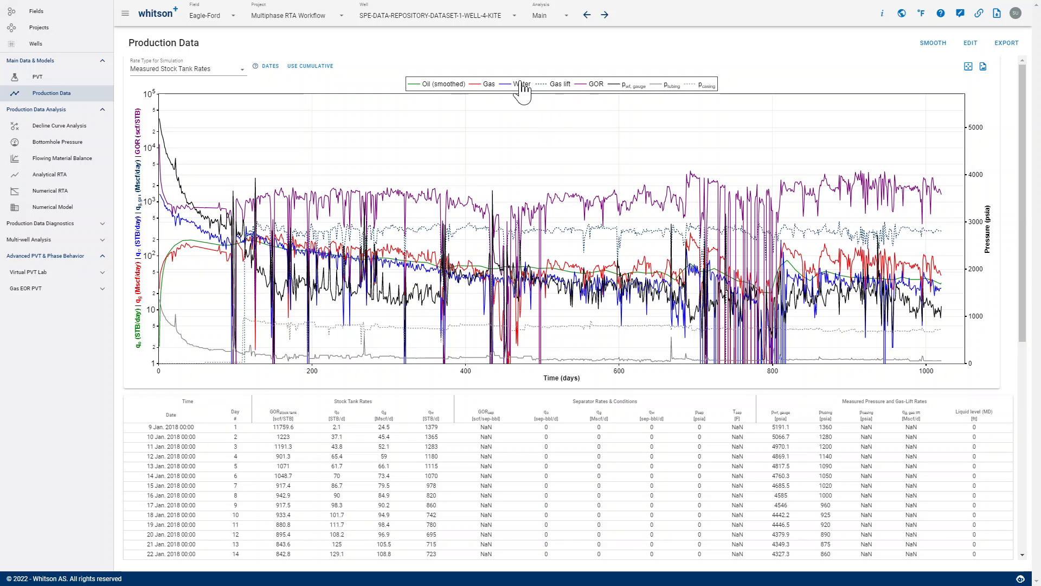
Delete the oil rate's smoothed curve, replace it with manual points near days 400 and 600, and save
left_click(932, 44)
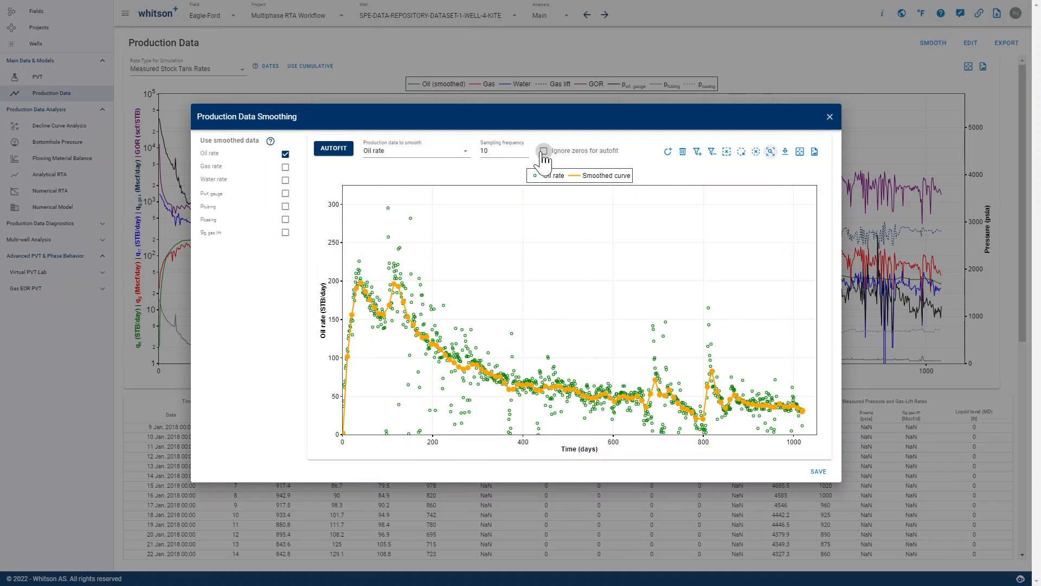
left_click(683, 152)
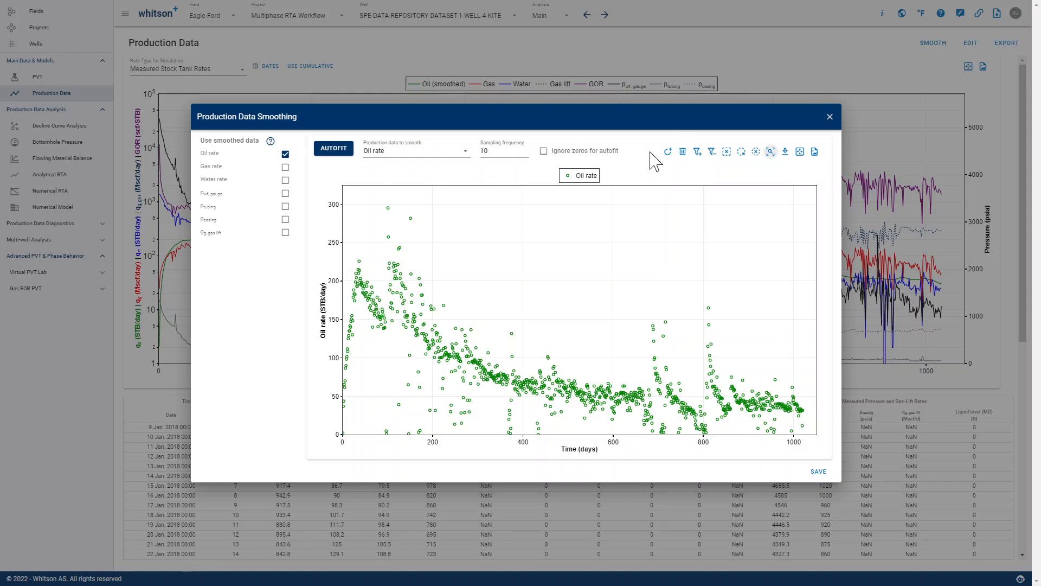
left_click(670, 153)
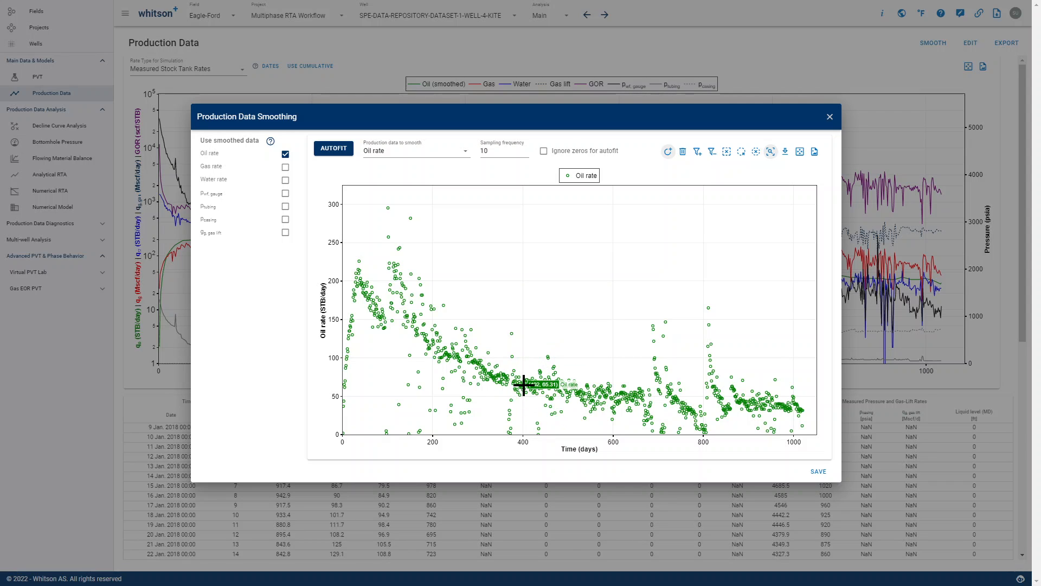
left_click(523, 384)
left_click(612, 397)
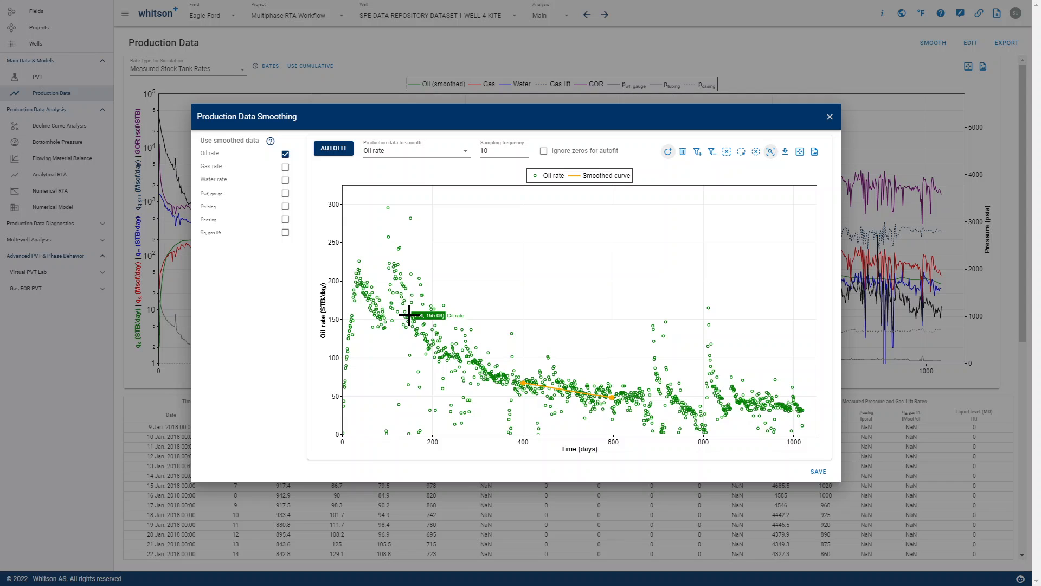
left_click(818, 473)
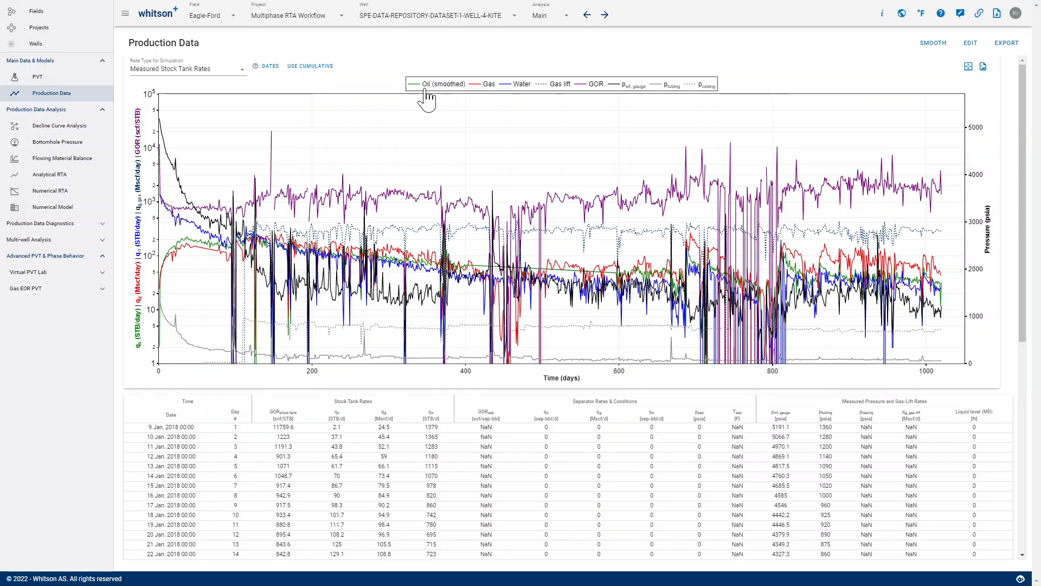
Isolate the manually smoothed oil series to check the interval between days 400 and 600, and restore all series
double_click(426, 90)
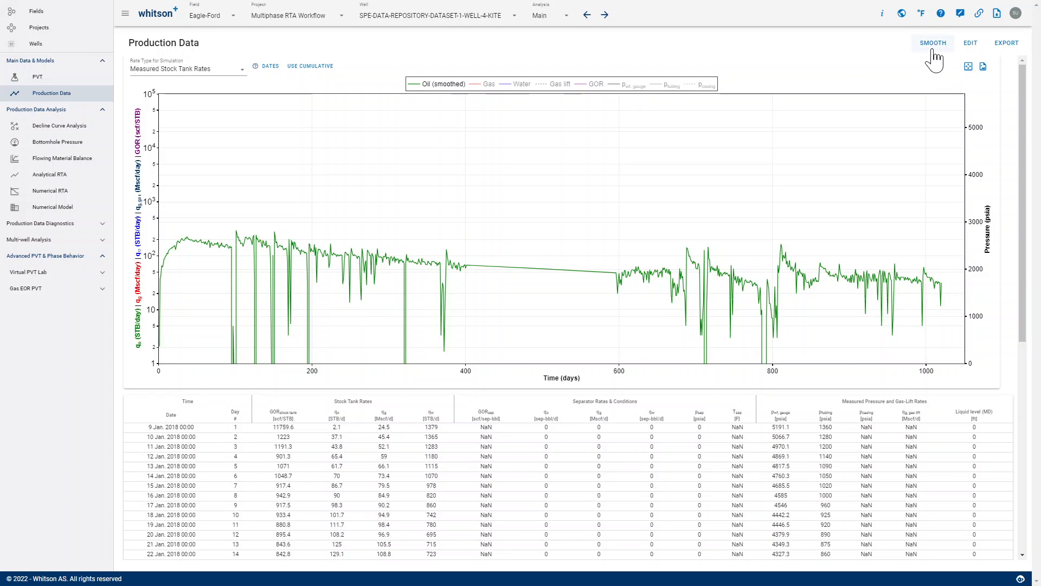
double_click(448, 88)
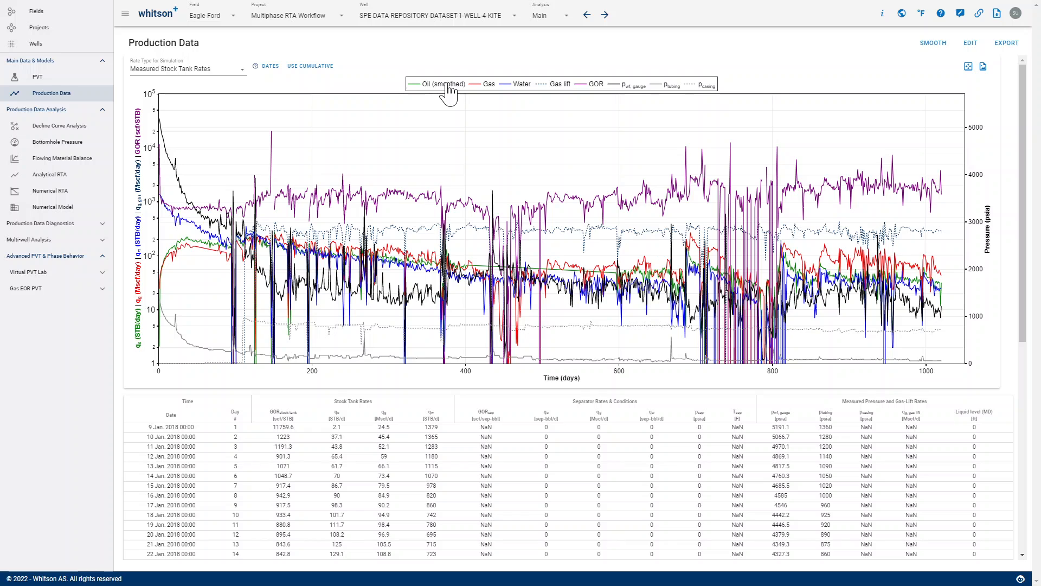
Turn off the use of smoothed data for the oil rate and save the smoothing settings
left_click(929, 47)
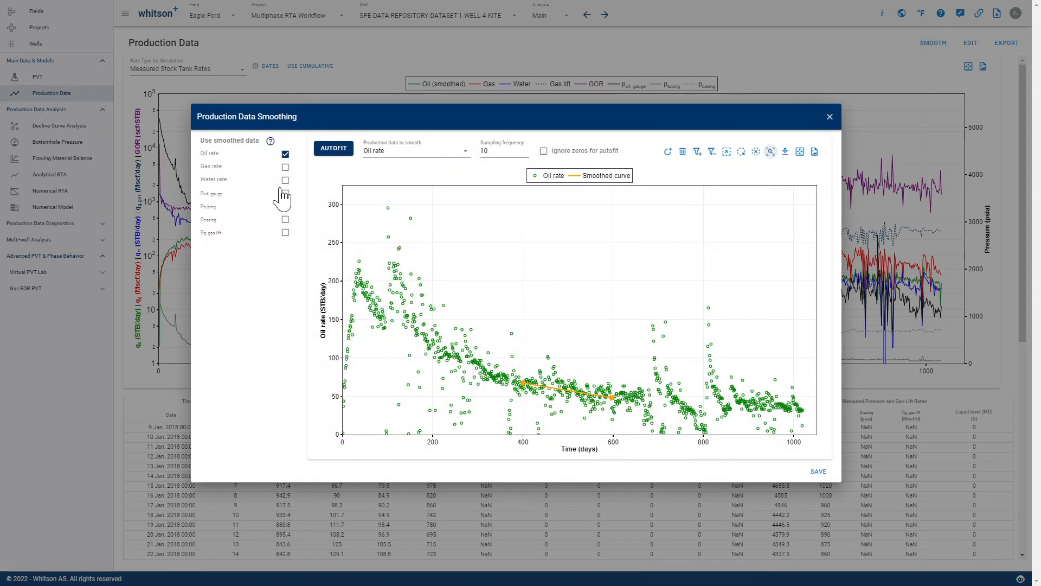
left_click(820, 470)
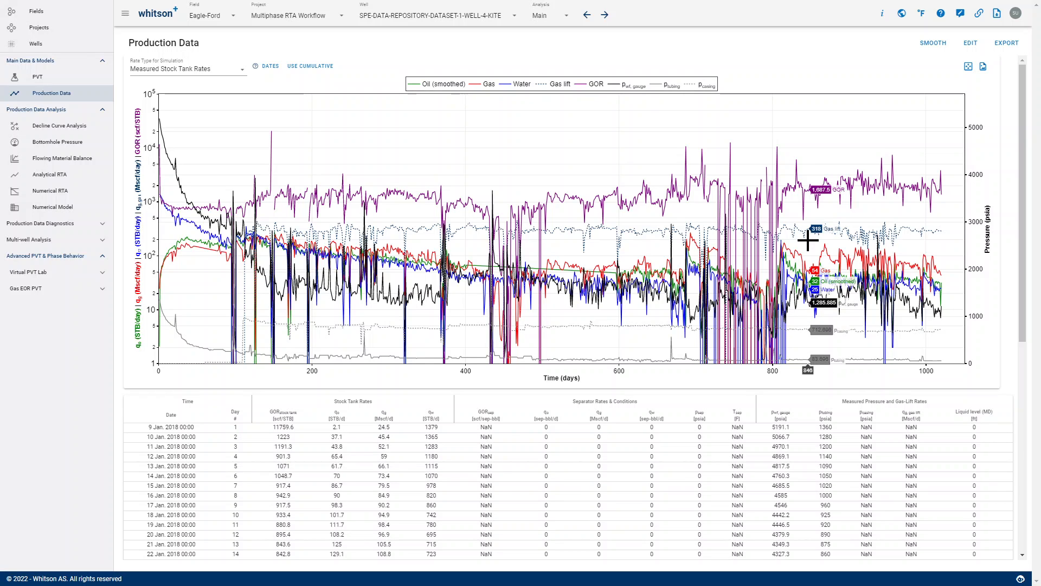
left_click(932, 42)
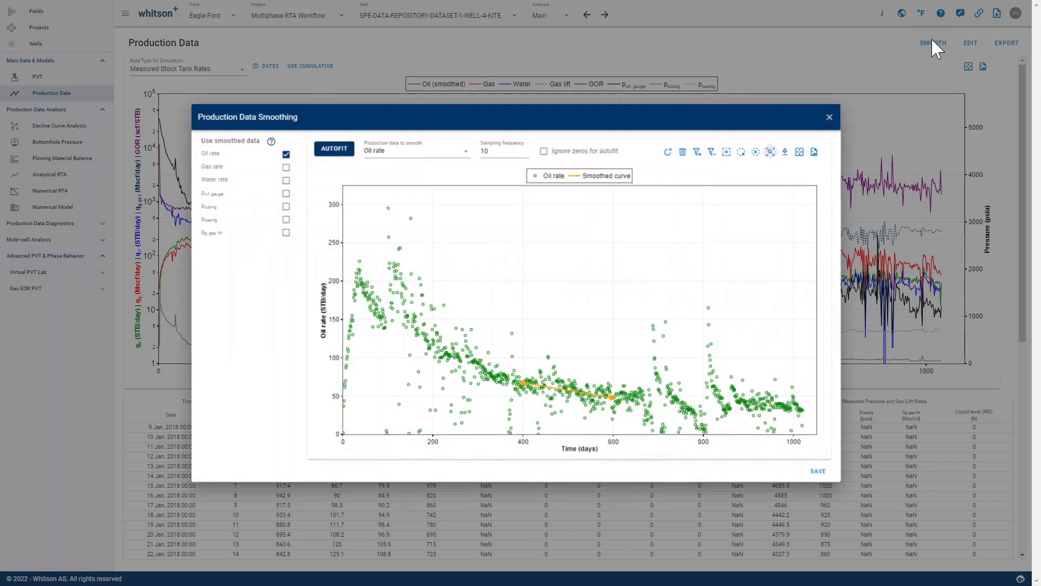
left_click(286, 154)
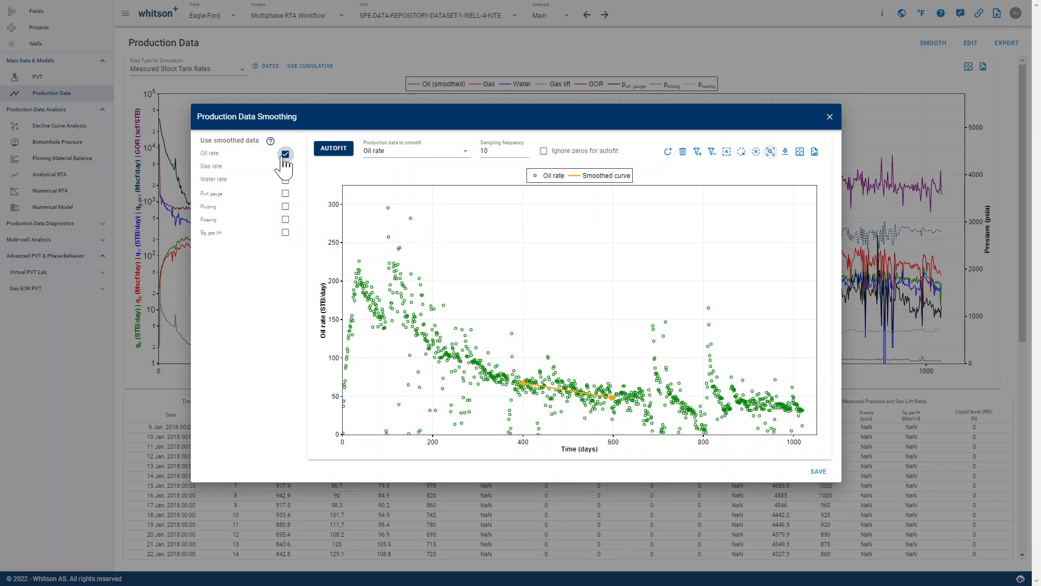
left_click(816, 470)
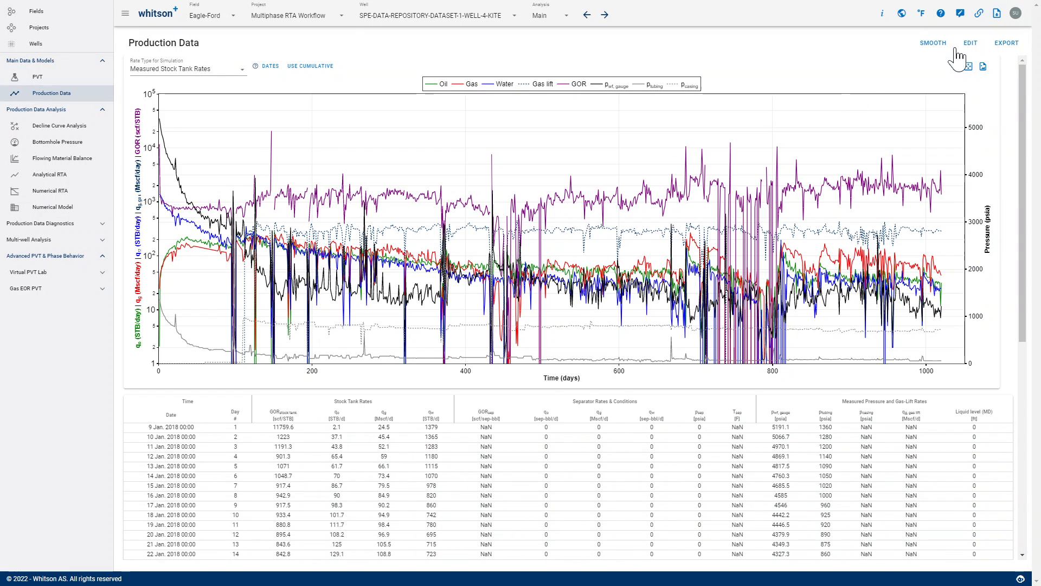
Autofit a smoothed curve to the tubing pressure with a sampling frequency of 1
left_click(934, 43)
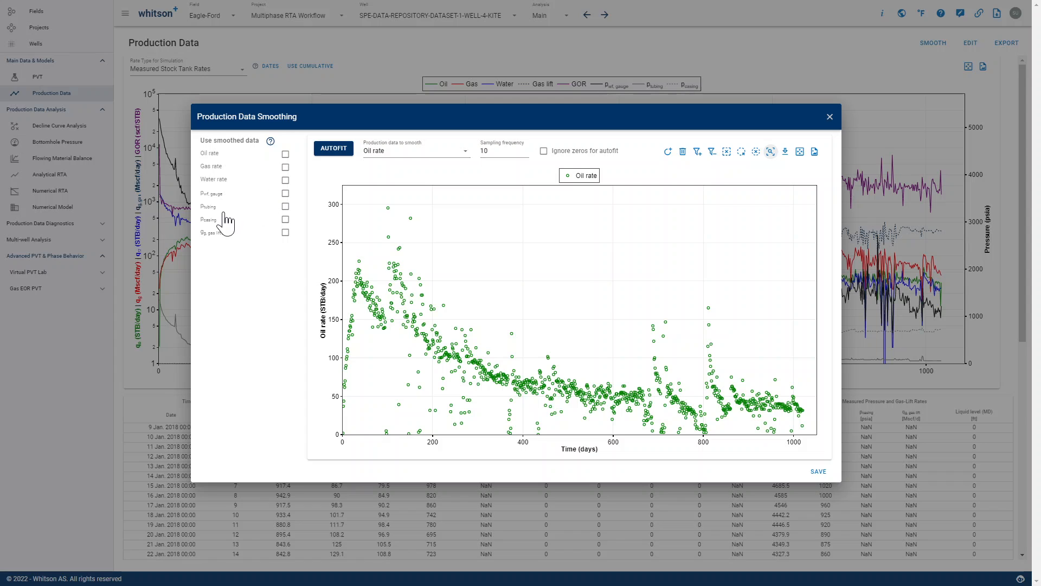
left_click(388, 159)
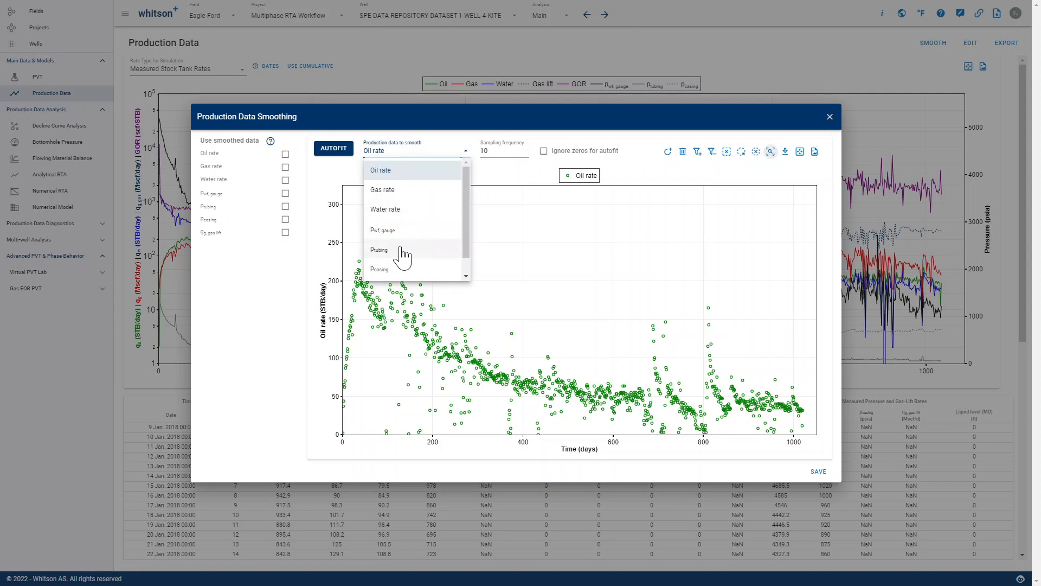
left_click(400, 258)
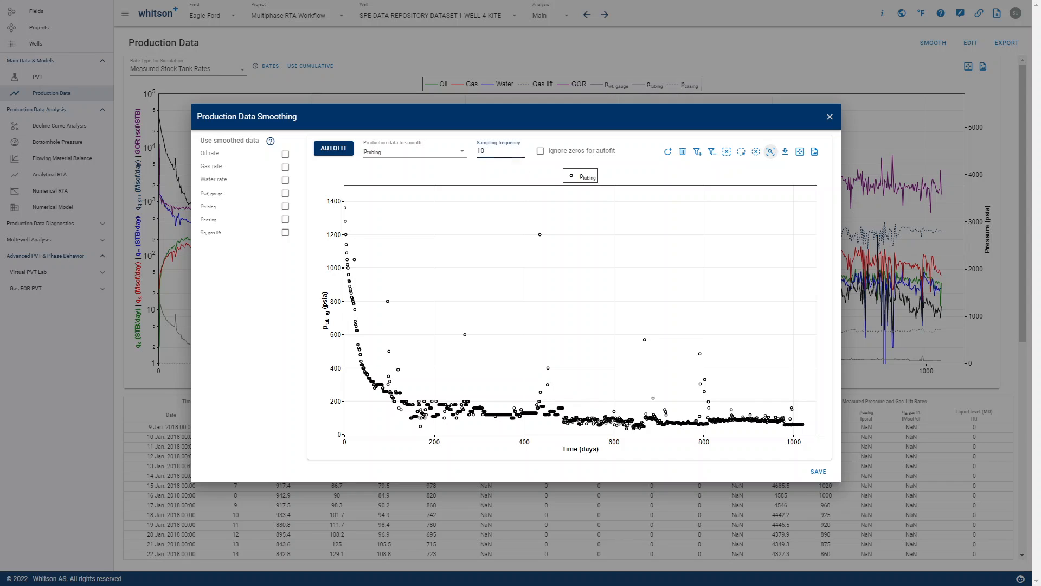
key("BackSpace")
left_click(333, 154)
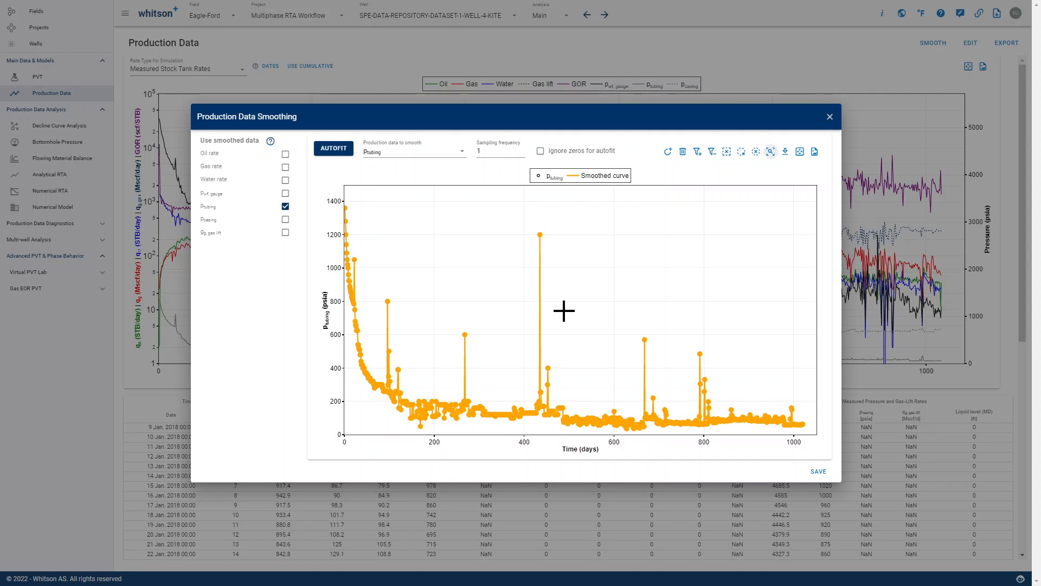
Remove the outlier spikes from the smoothed tubing pressure curve by box-selecting them, and save the result
left_click(727, 153)
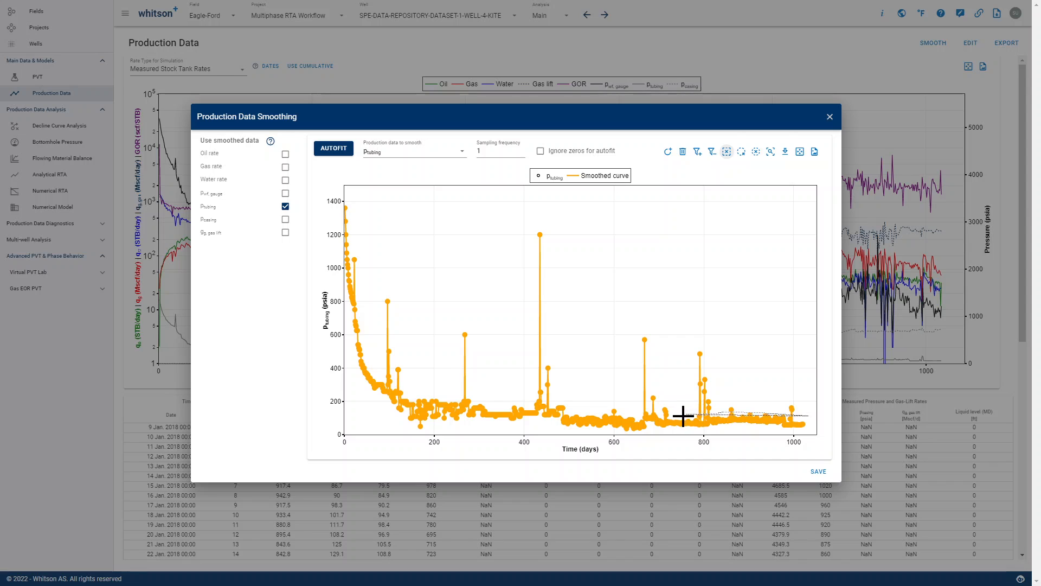
mouse_move(660, 417)
left_mouse_down()
mouse_move(591, 395)
mouse_move(448, 391)
mouse_move(374, 363)
mouse_move(349, 270)
mouse_move(360, 229)
left_mouse_up()
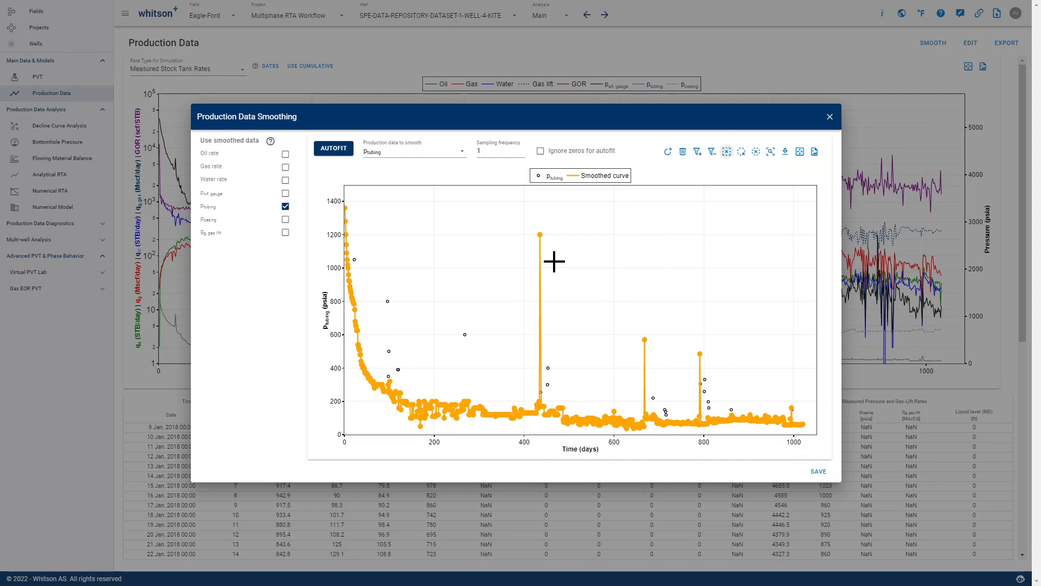
mouse_move(554, 261)
left_mouse_down()
mouse_move(539, 213)
mouse_move(569, 216)
mouse_move(567, 238)
left_mouse_up()
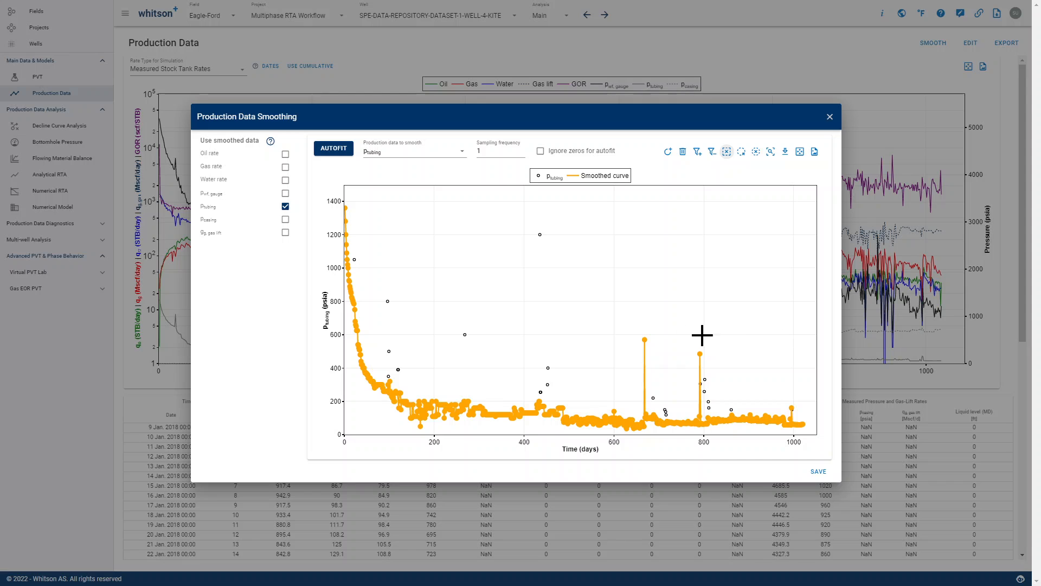
mouse_move(703, 335)
left_mouse_down()
mouse_move(690, 396)
mouse_move(732, 393)
left_mouse_up()
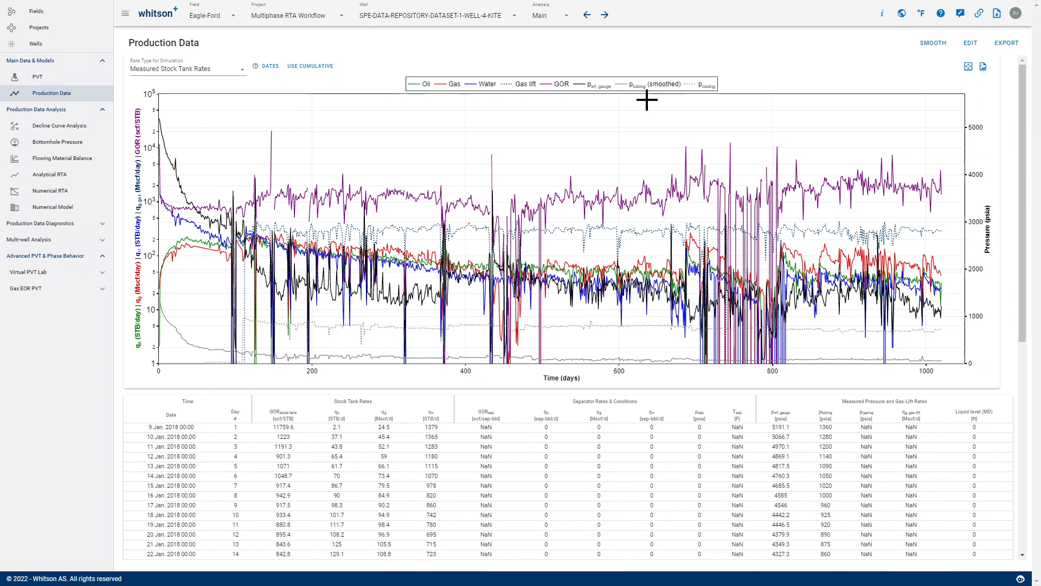
Isolate the smoothed tubing pressure series on the production plot to inspect it
double_click(637, 86)
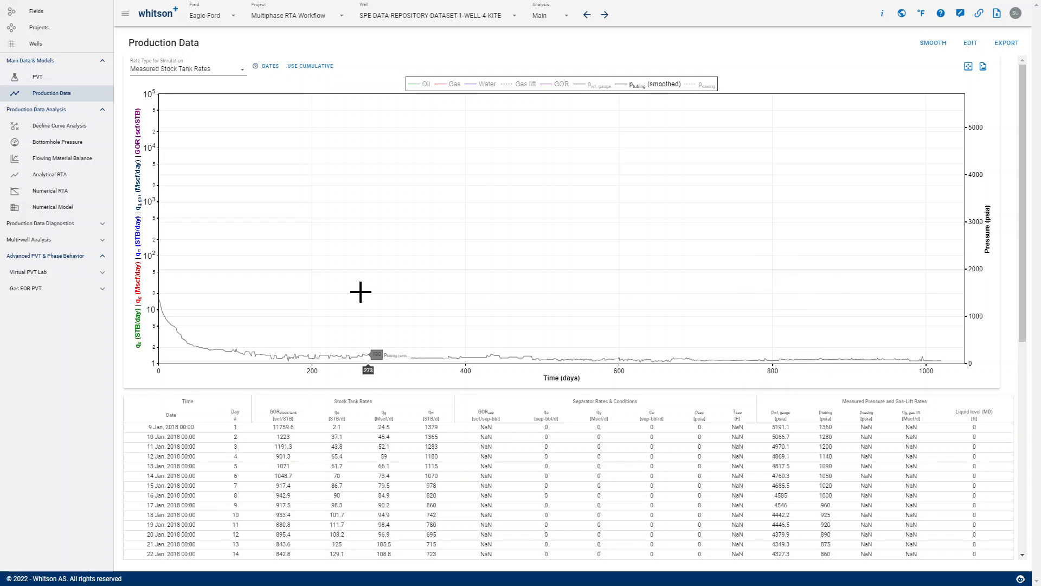
double_click(643, 90)
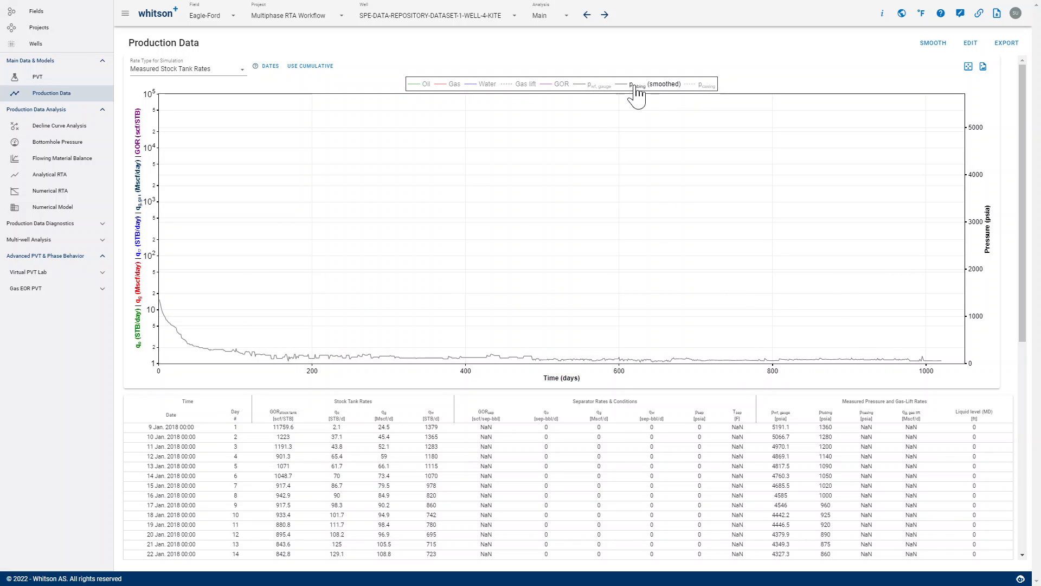